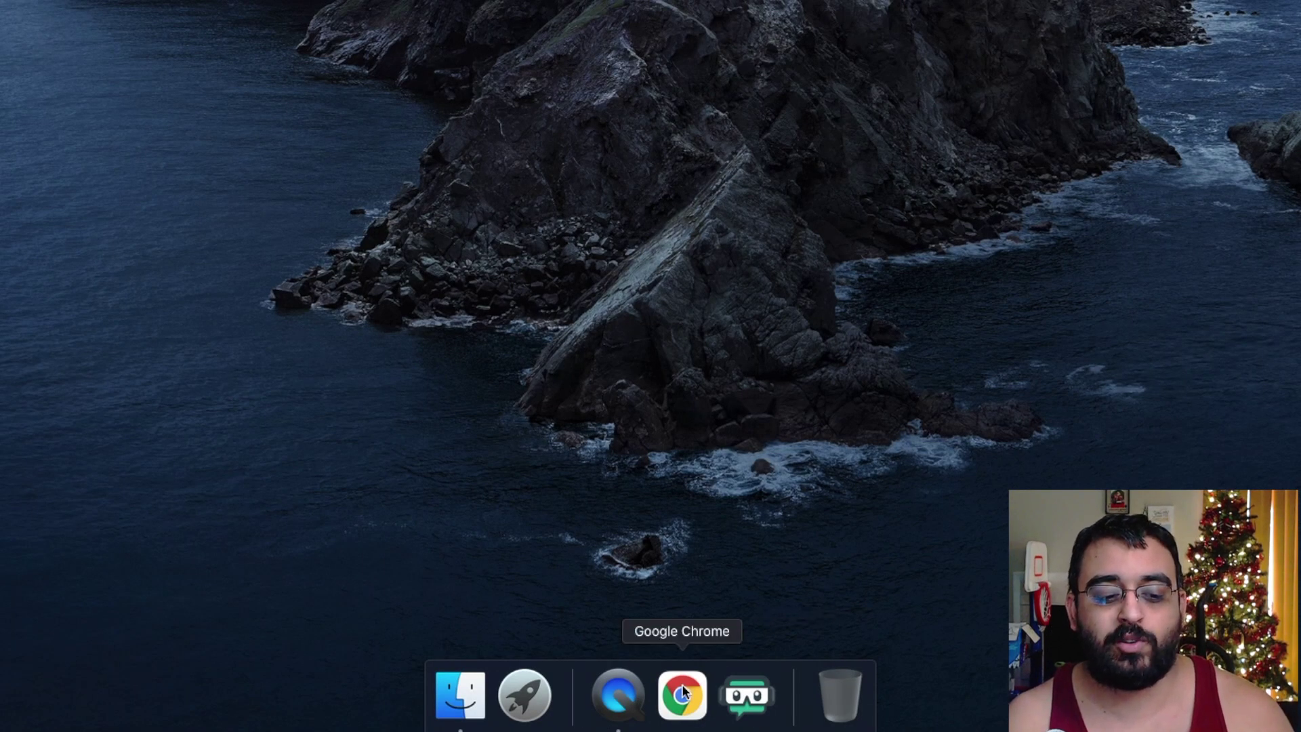
Step: Search Google for "audacity" and follow the first result to the audacityteam.org download page
left_click(682, 687)
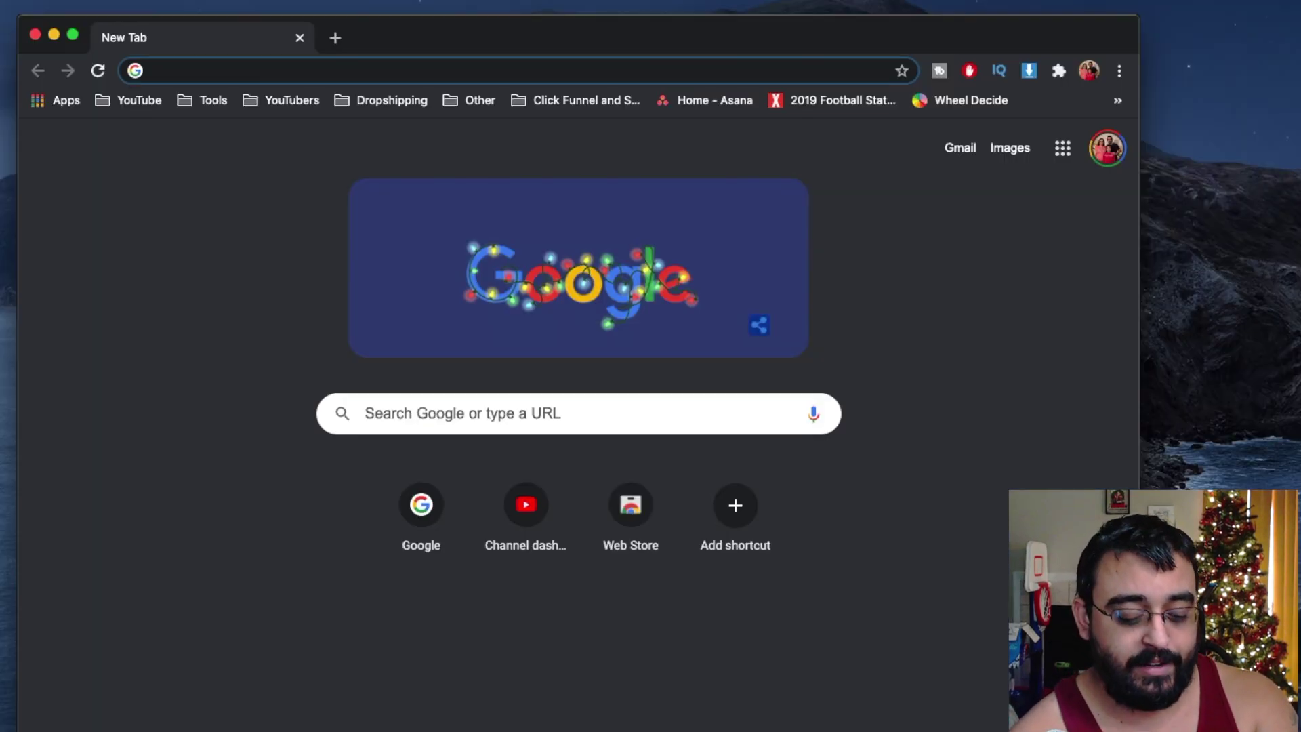
type("audacity")
key("Return")
left_click(428, 212)
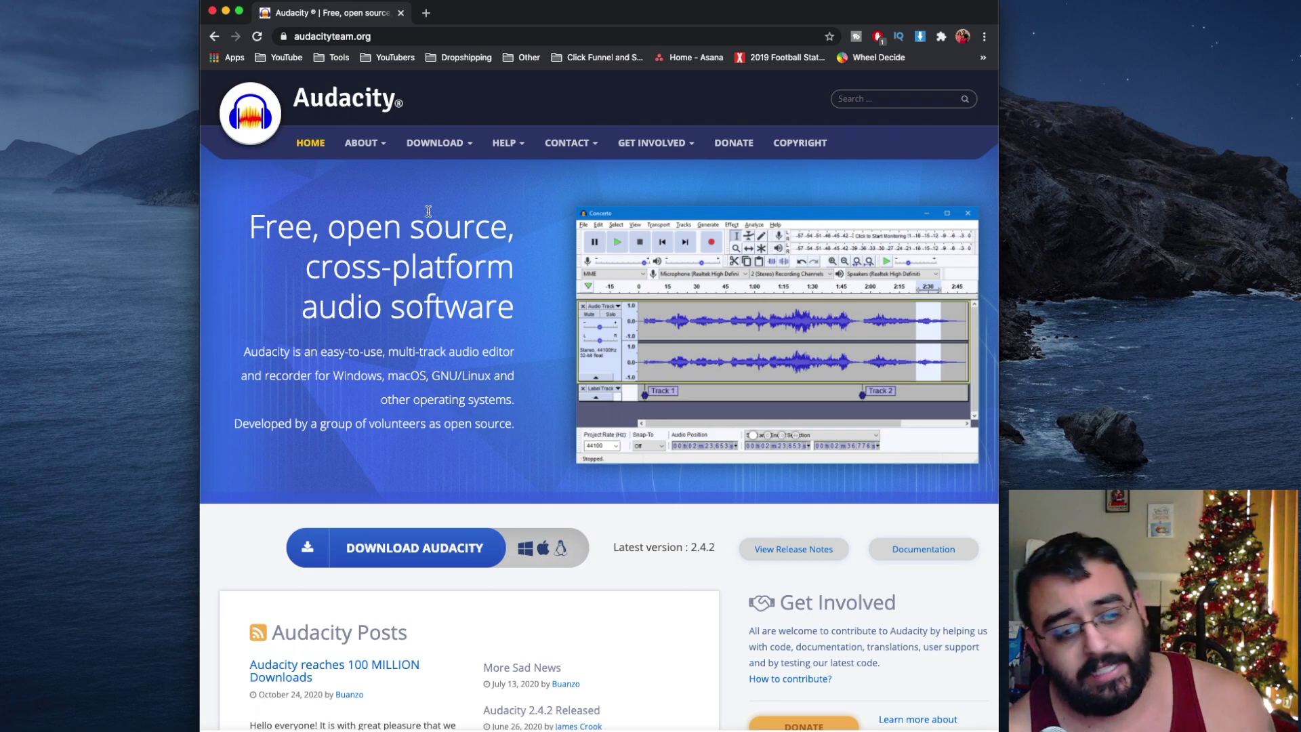
left_click(336, 538)
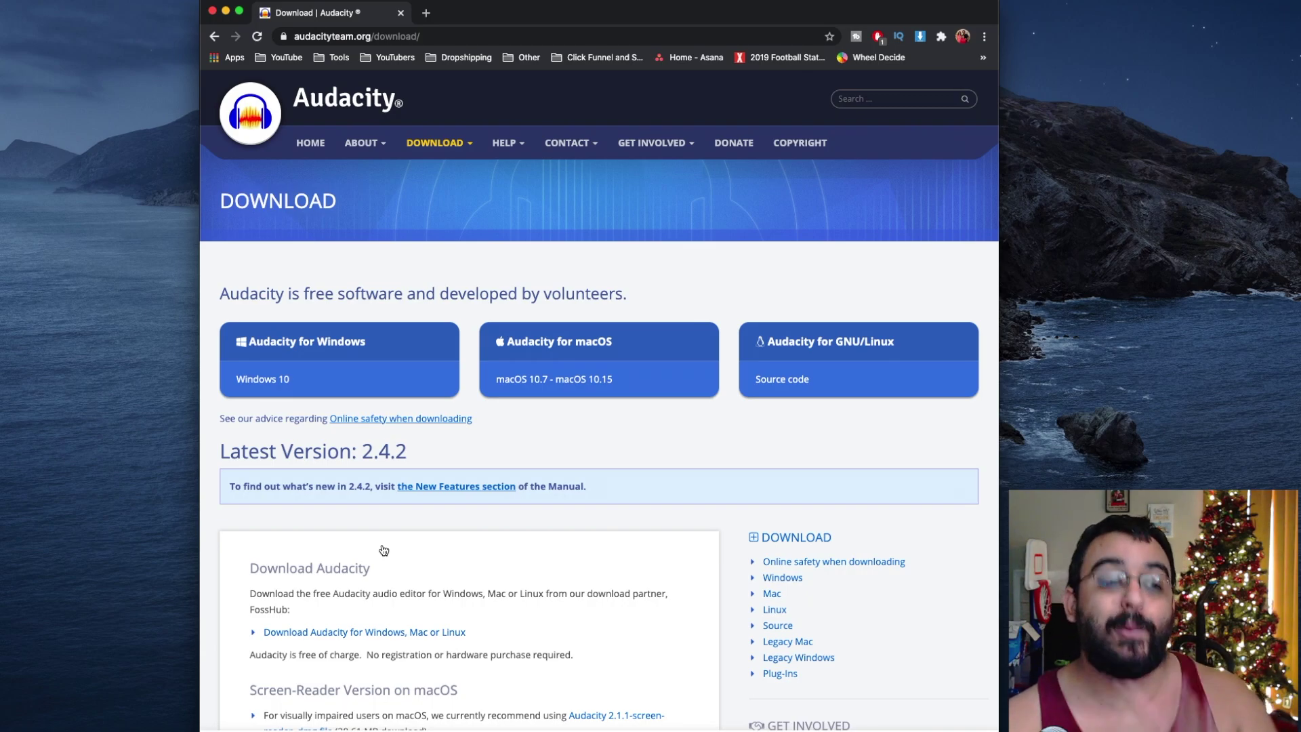
Step: Follow the Audacity for macOS link to FossHub's page for the 2.4.2 DMG
left_click(574, 354)
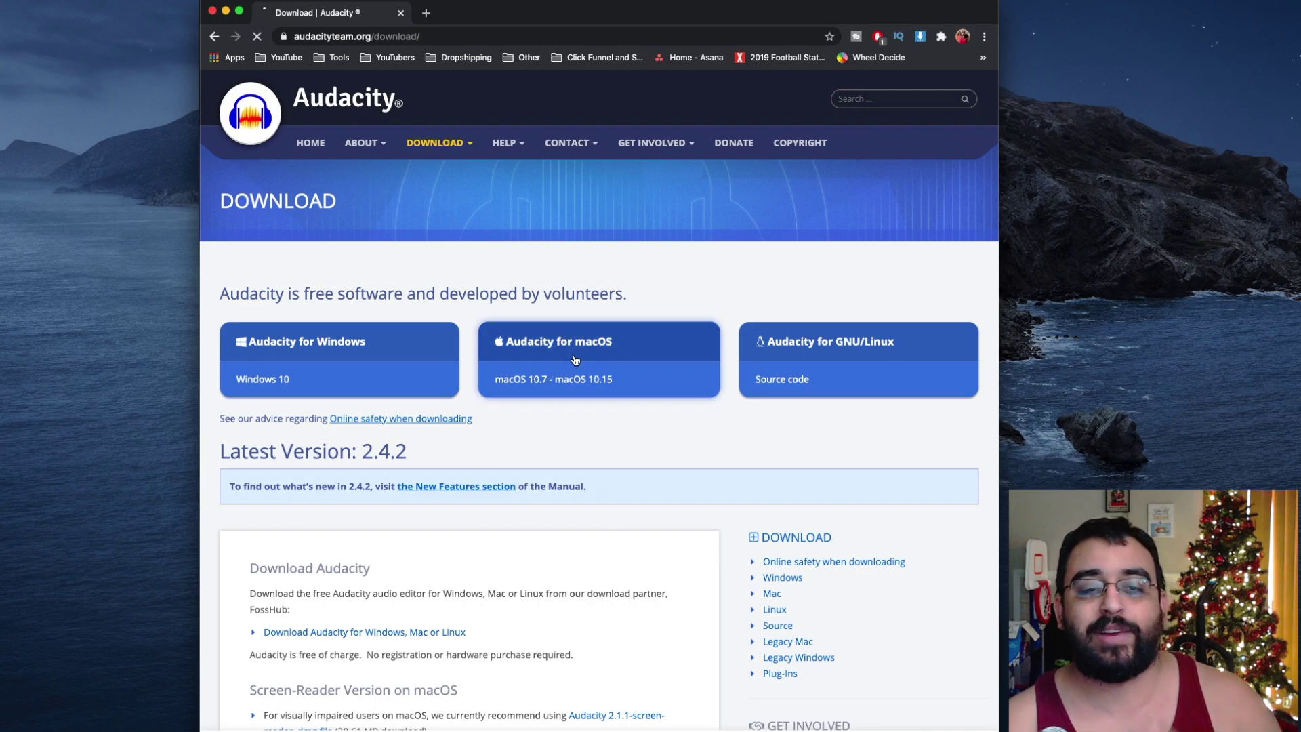
scroll(573, 354, "down", 1)
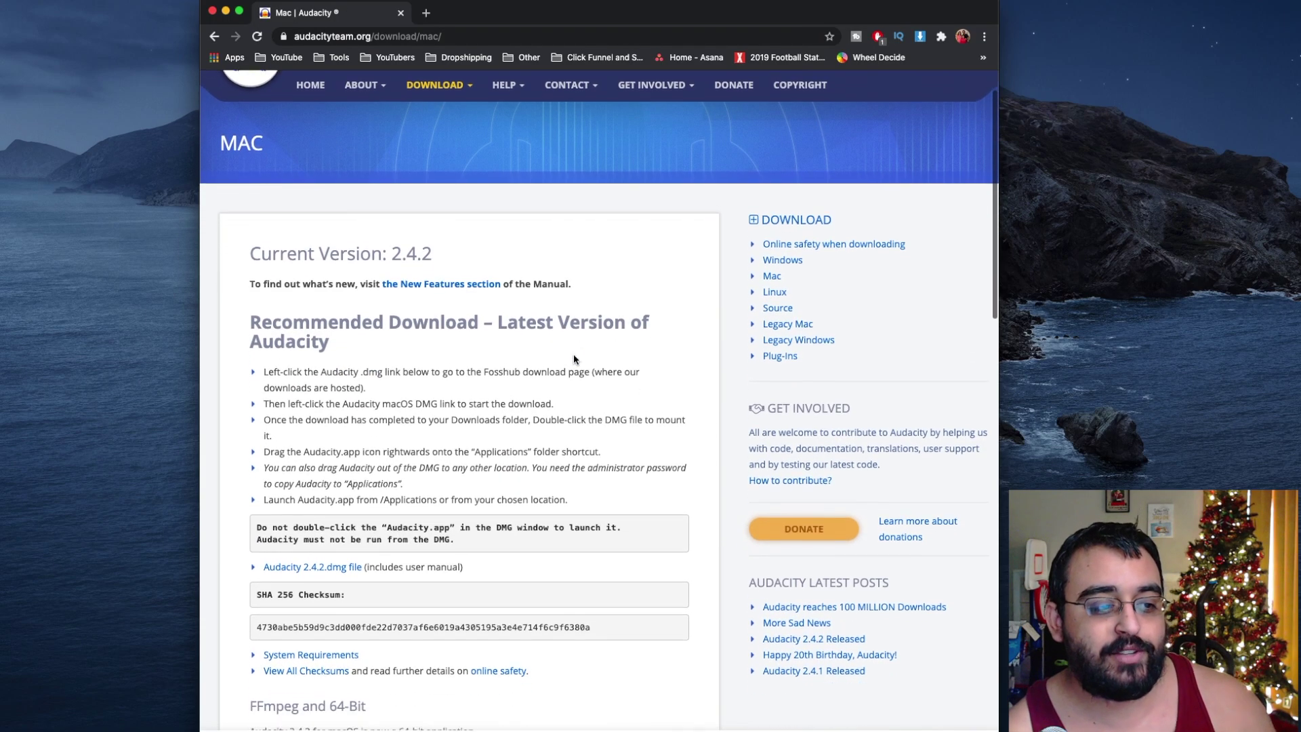
scroll(574, 355, "down", 1)
scroll(573, 353, "down", 2)
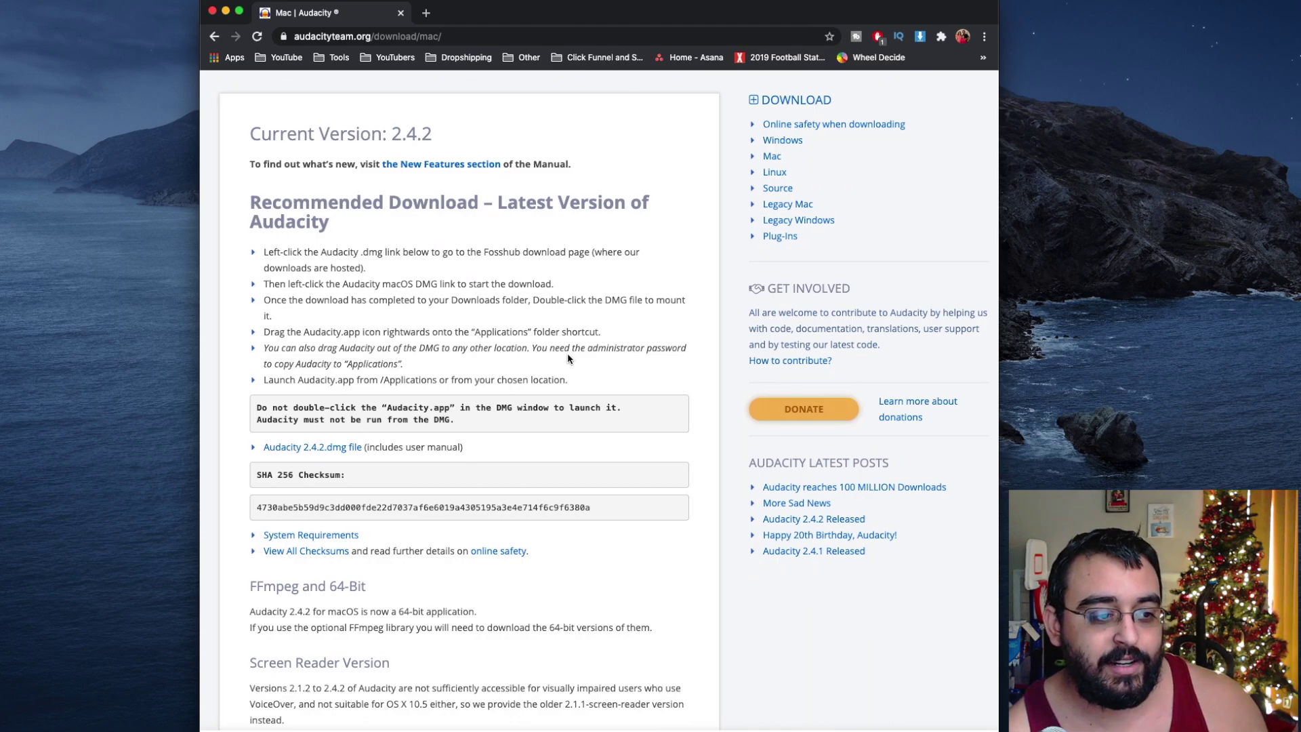
left_click(315, 447)
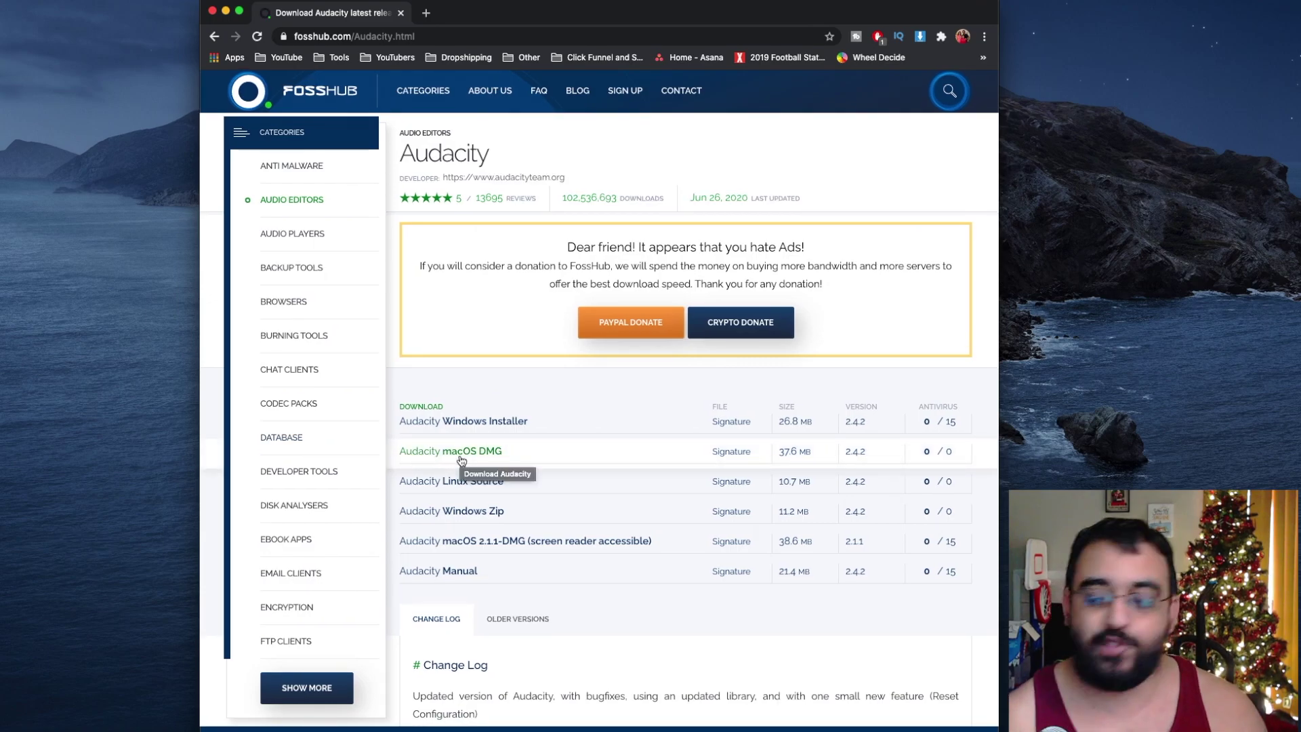
Step: Download audacity-macos-2.4.2.dmg to Downloads and mount the finished disk image
left_click(460, 459)
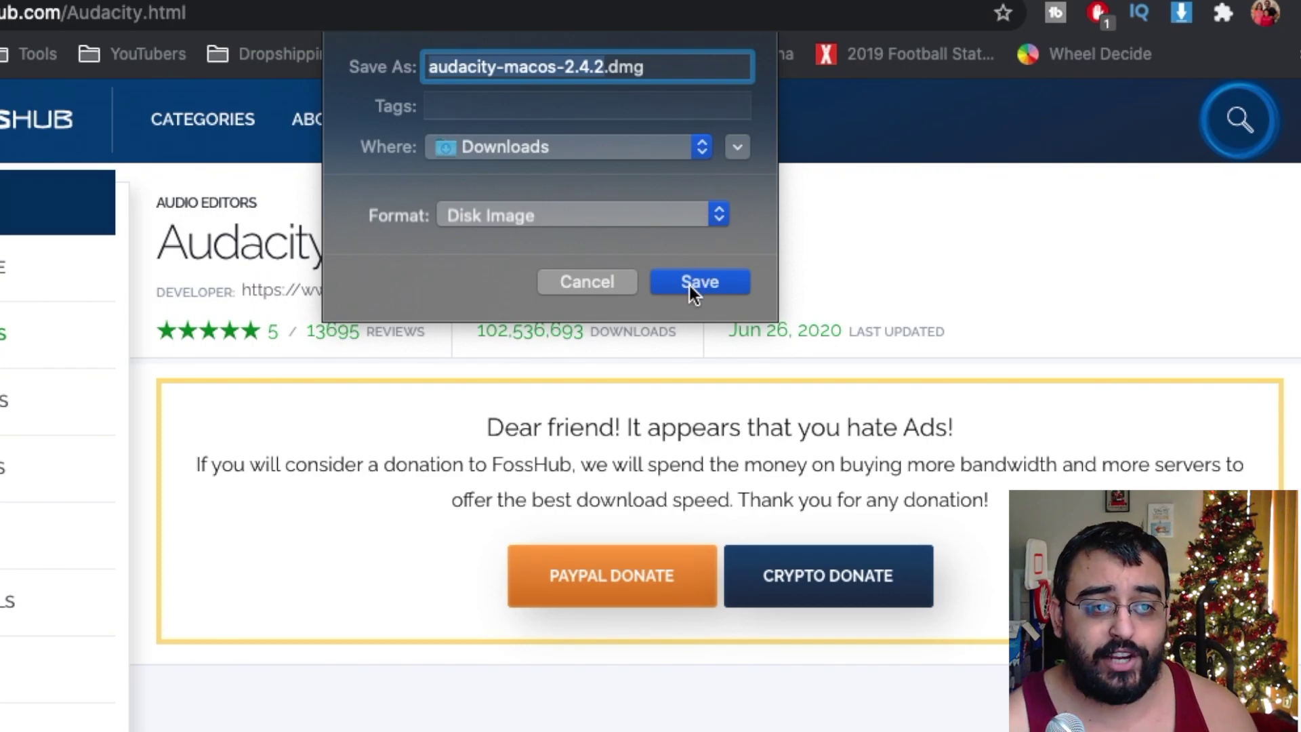
left_click(689, 285)
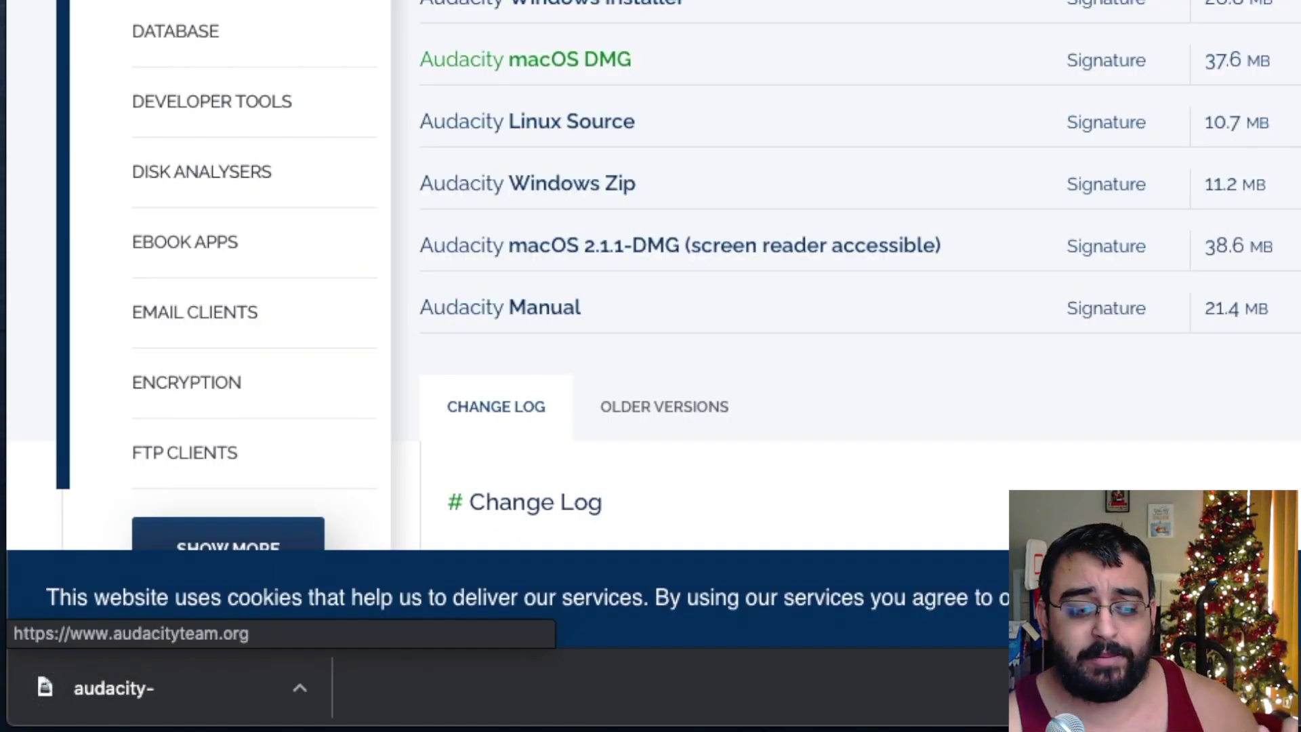
left_click(263, 677)
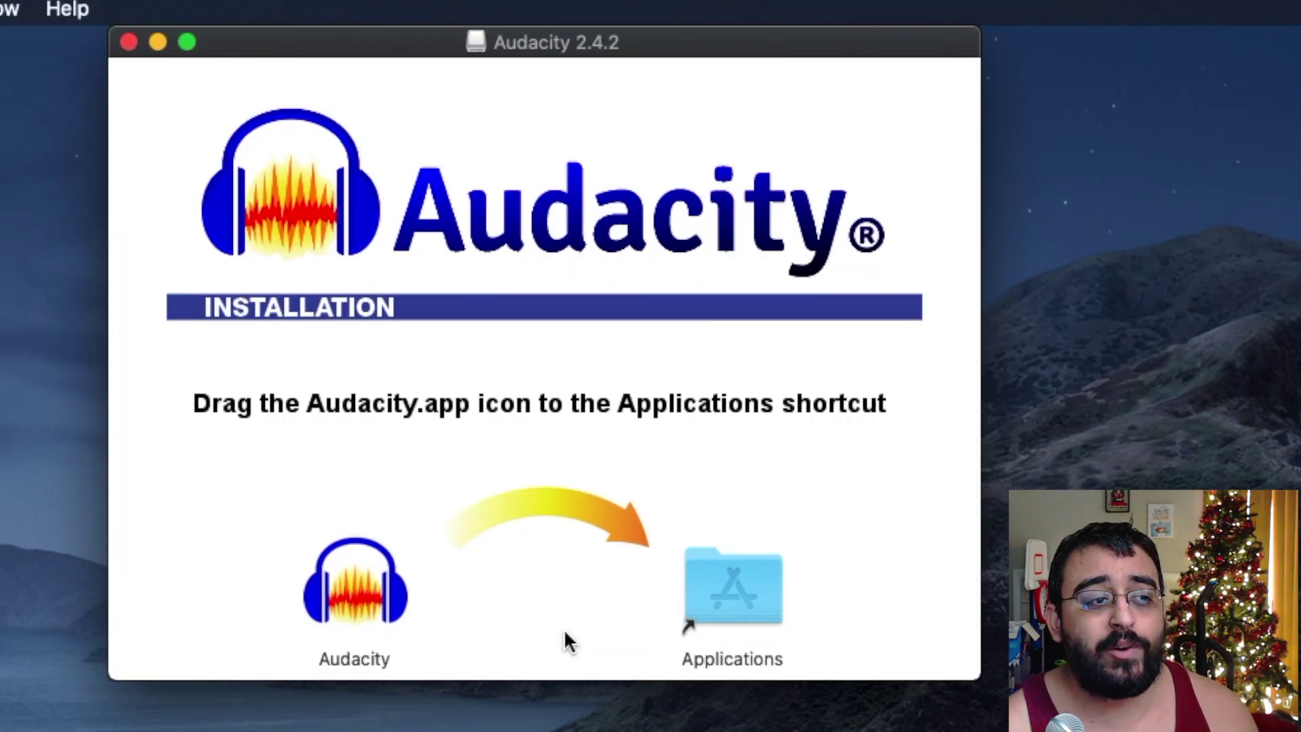
Step: Drag Audacity.app onto the Applications shortcut and close the installer window
mouse_move(362, 598)
left_mouse_down()
mouse_move(730, 566)
mouse_move(744, 586)
left_mouse_up()
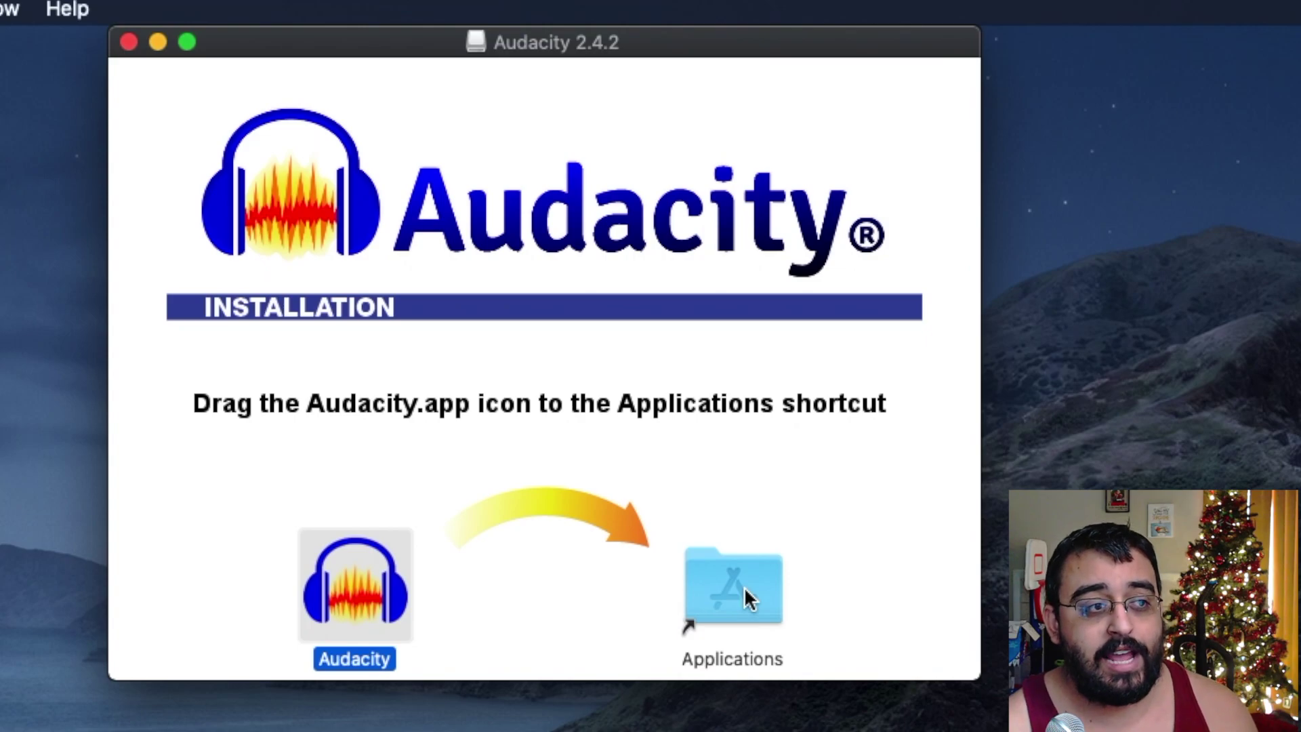
left_click(129, 42)
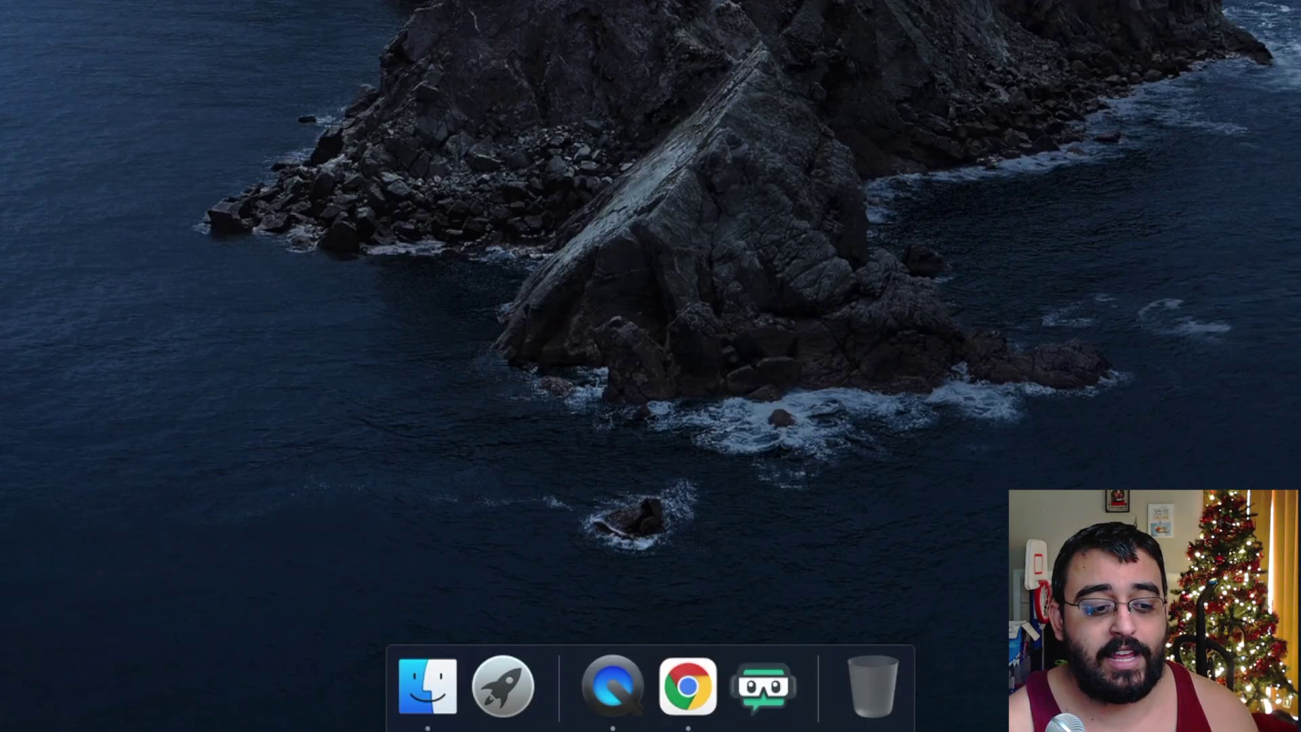
Step: Start the newly installed Audacity from Launchpad
left_click(484, 693)
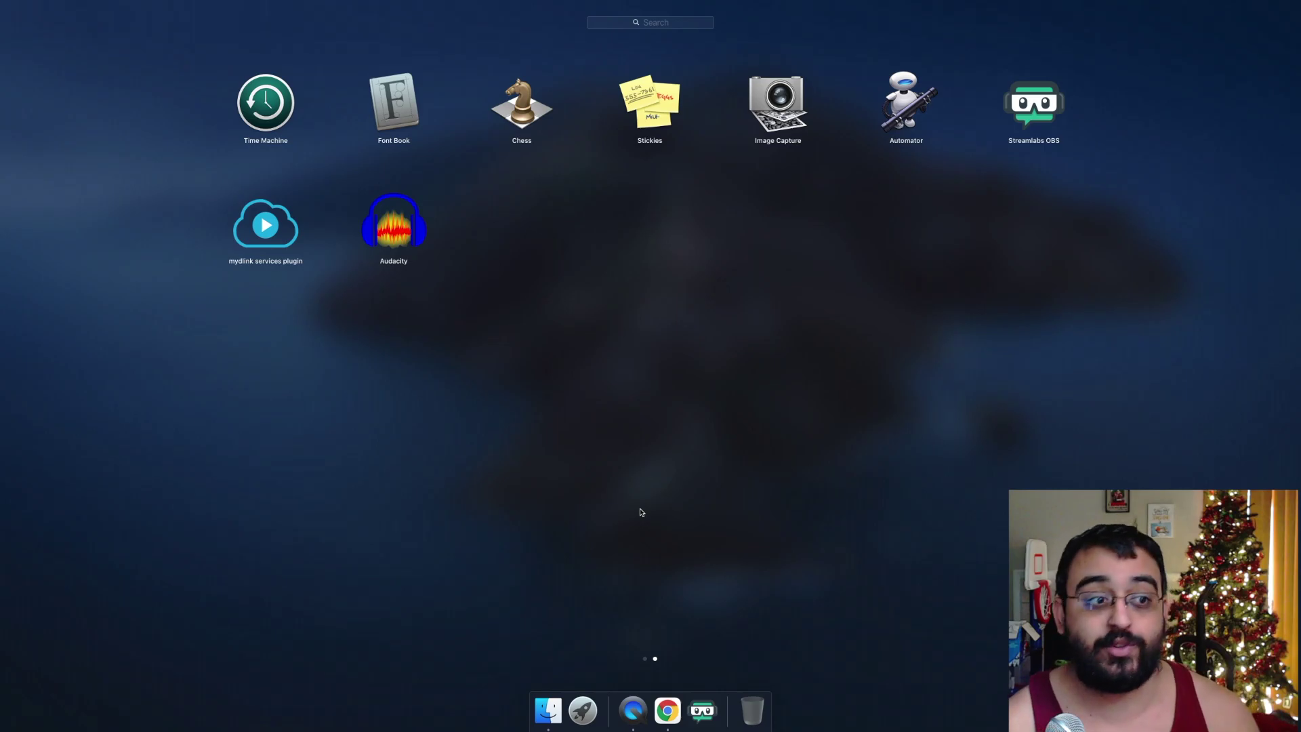
left_click(406, 250)
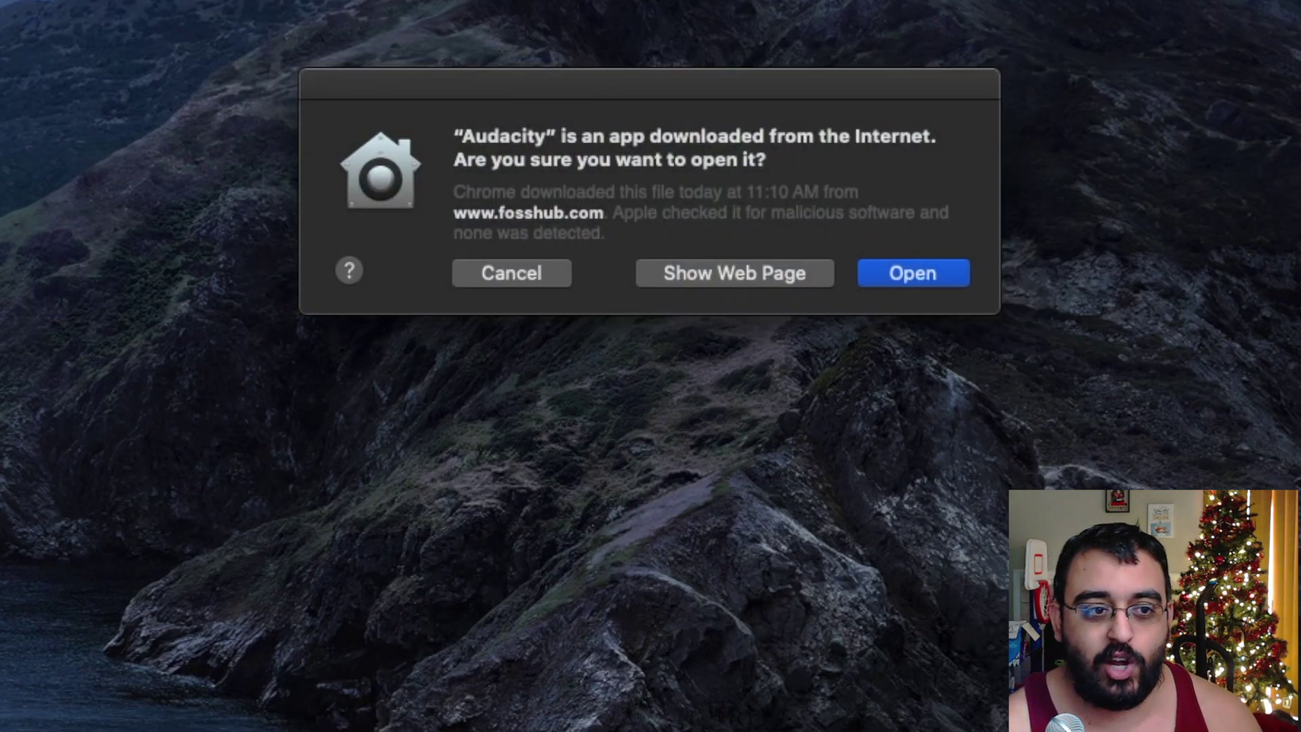
Step: Confirm the Gatekeeper Open prompt and bring Audacity to the front
left_click(892, 283)
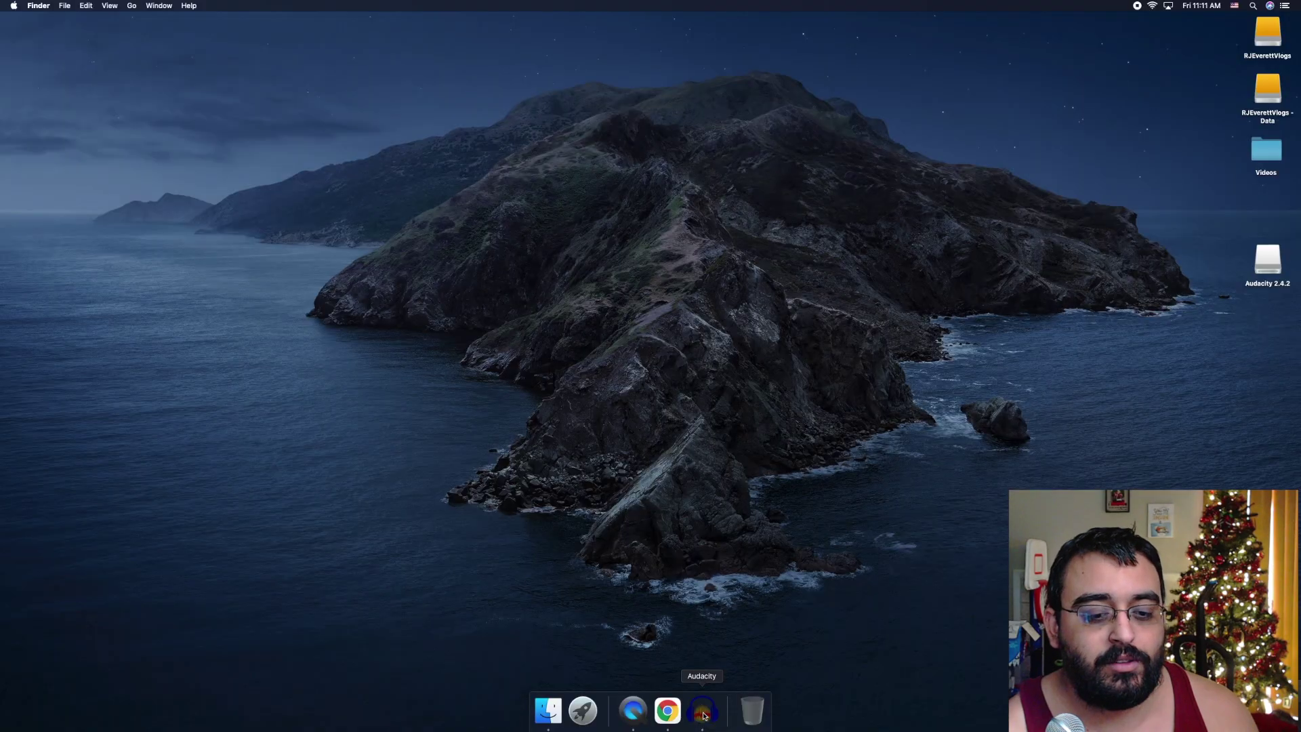
left_click(703, 716)
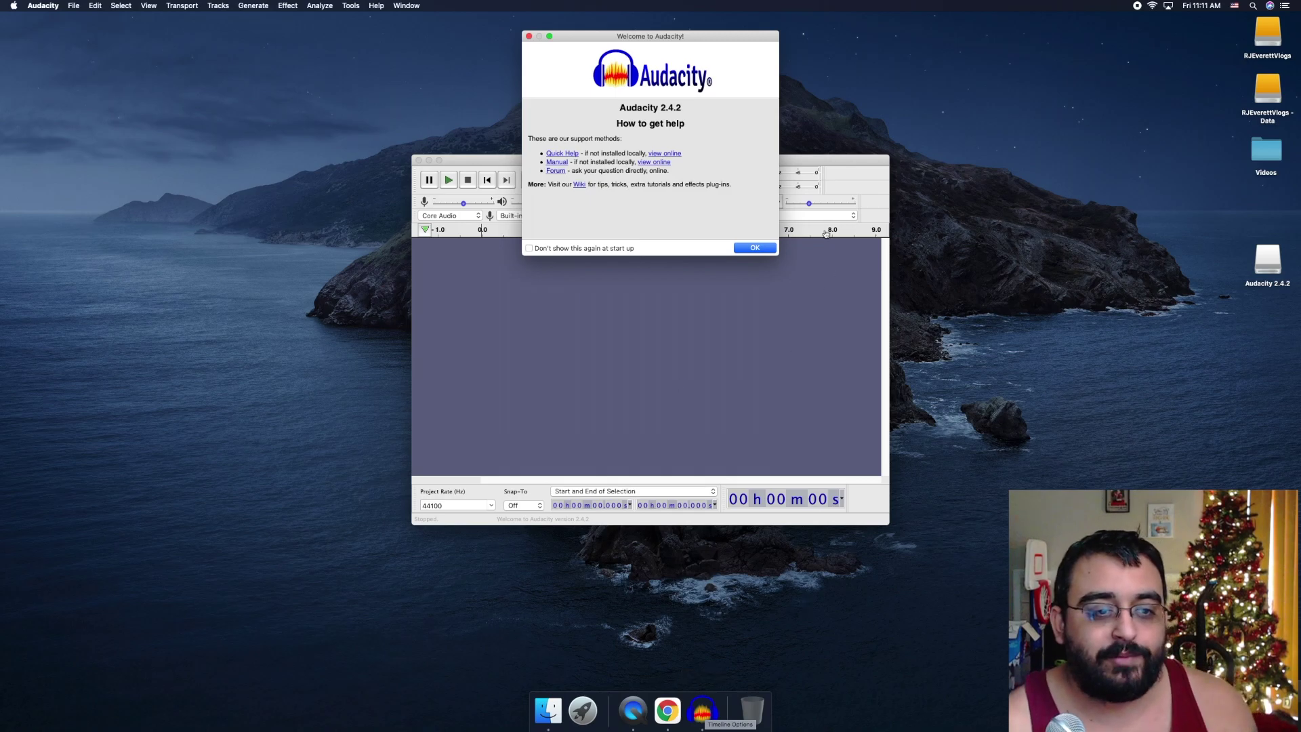
Step: Dismiss the Welcome to Audacity dialog with OK, leaving the empty project window
left_click(771, 247)
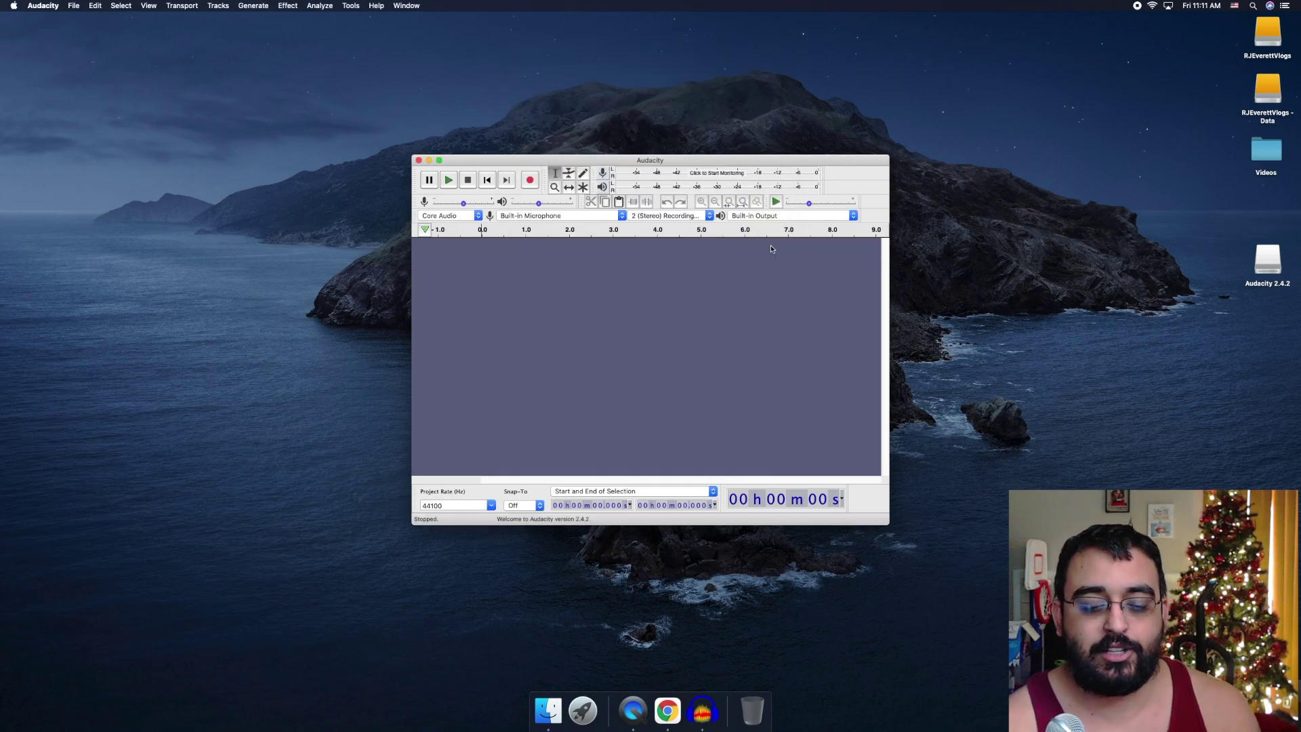